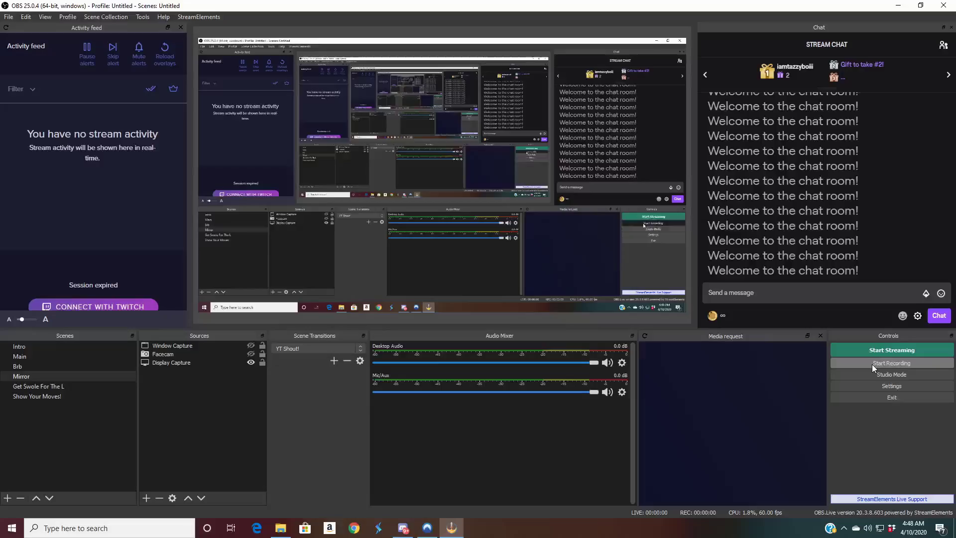
- Start recording the screen in OBS Studio
left_click(872, 363)
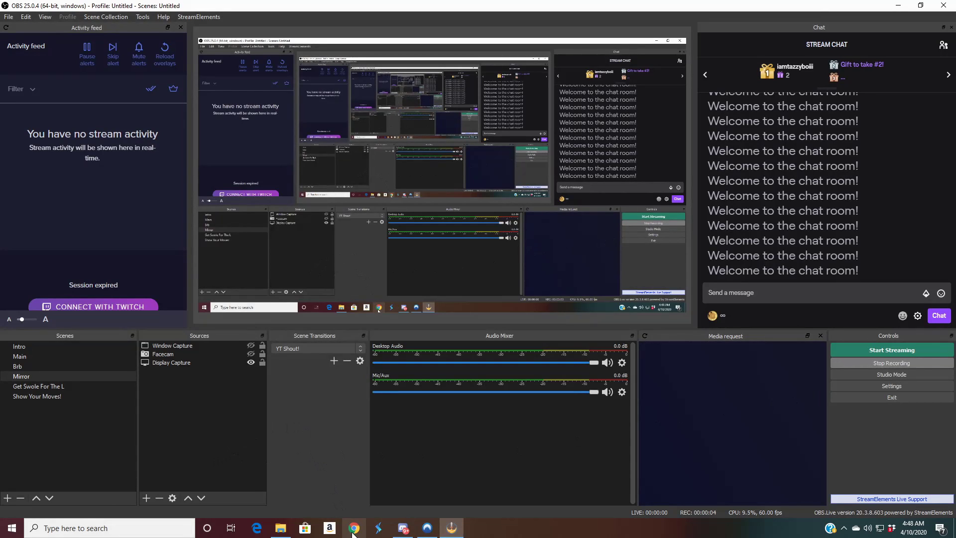
- In Chrome, load the router login at 192.168.1.1, noting alternatives 192.168.0.1 and 192.168.100.1
left_click(353, 529)
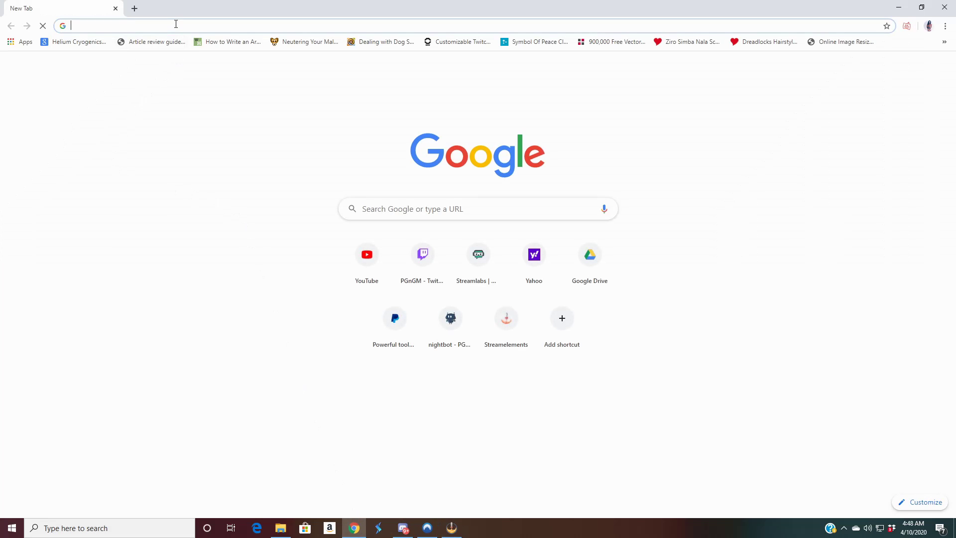
type("http://192.168.1.1/")
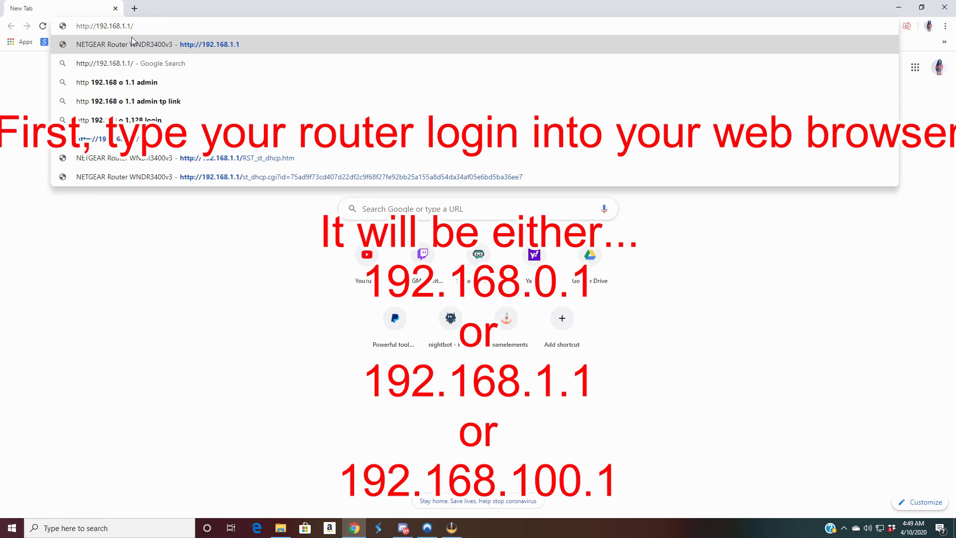
key("BackSpace")
type("0")
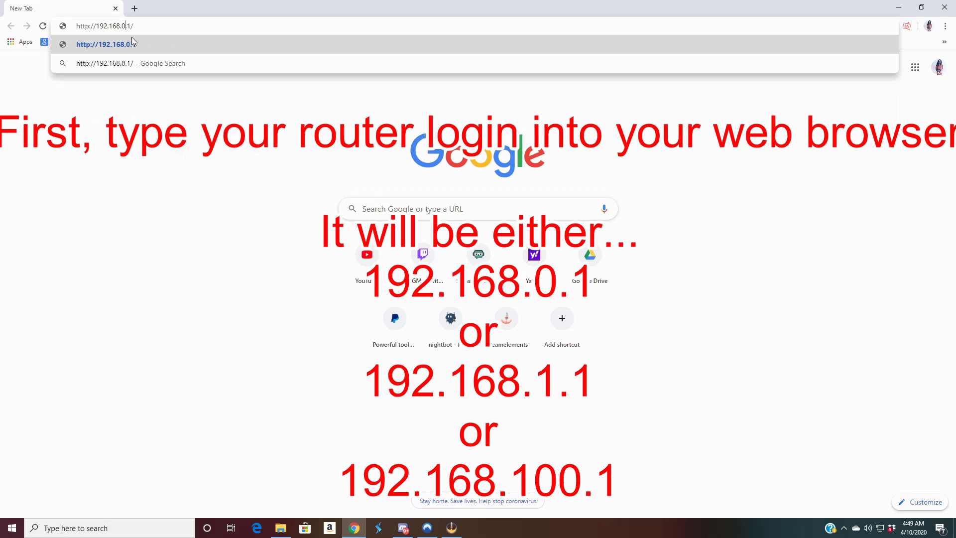
key("BackSpace")
type("100")
key("BackSpace")
key("BackSpace")
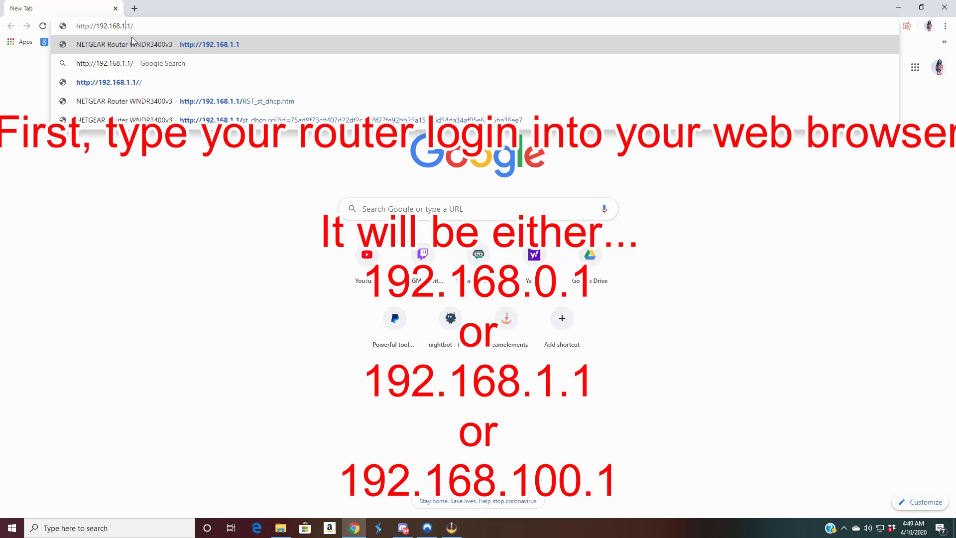
left_click(133, 44)
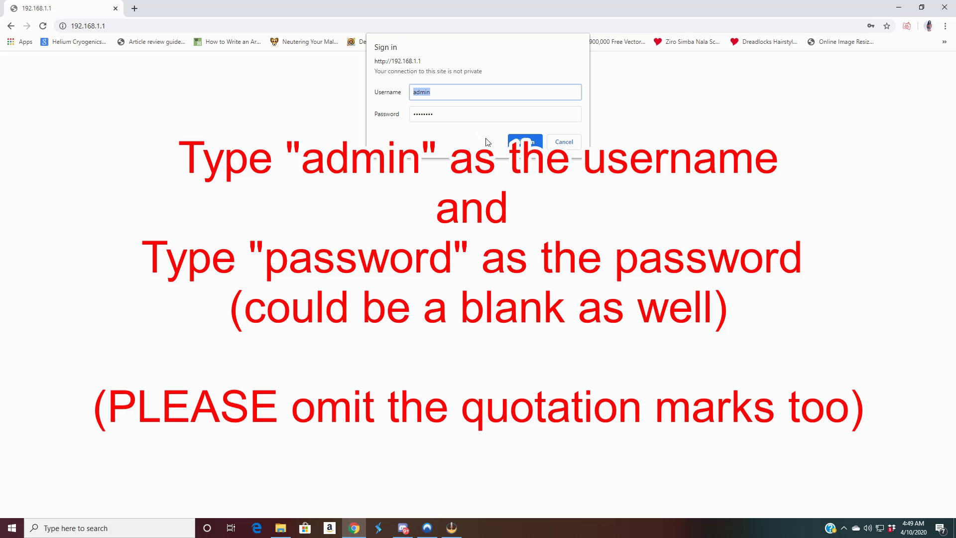
- Log in, view the ADVANCED home page, and choose manual configuration in the Setup Wizard
left_click(525, 143)
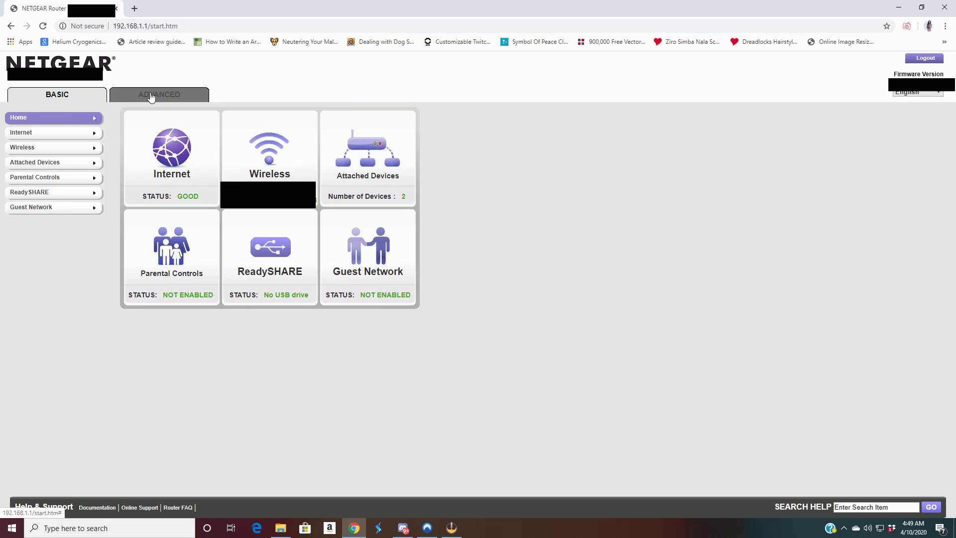
left_click(152, 96)
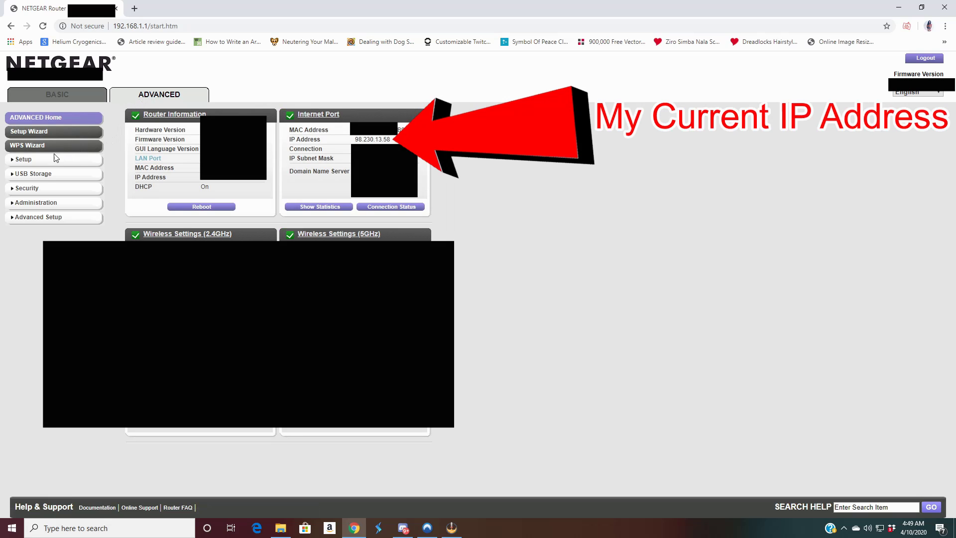
left_click(31, 133)
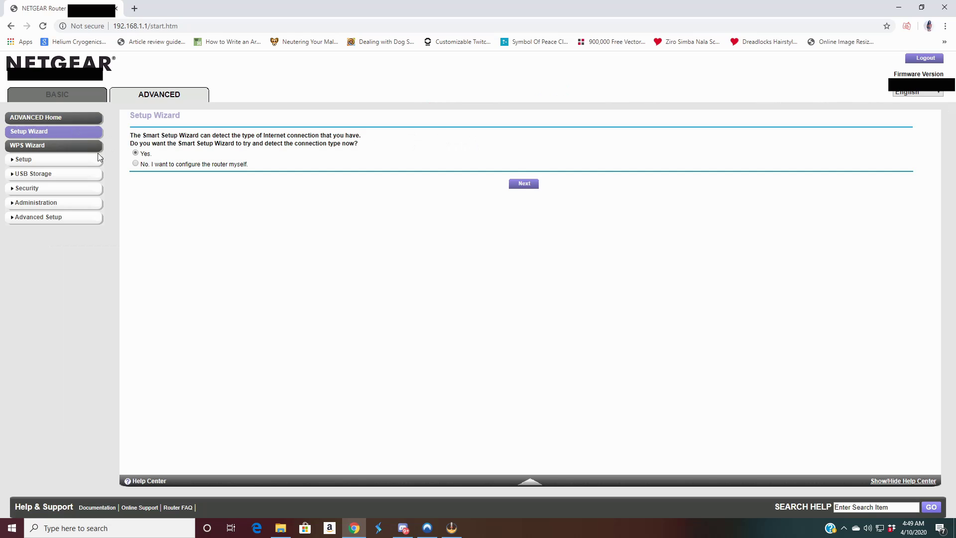
left_click(135, 164)
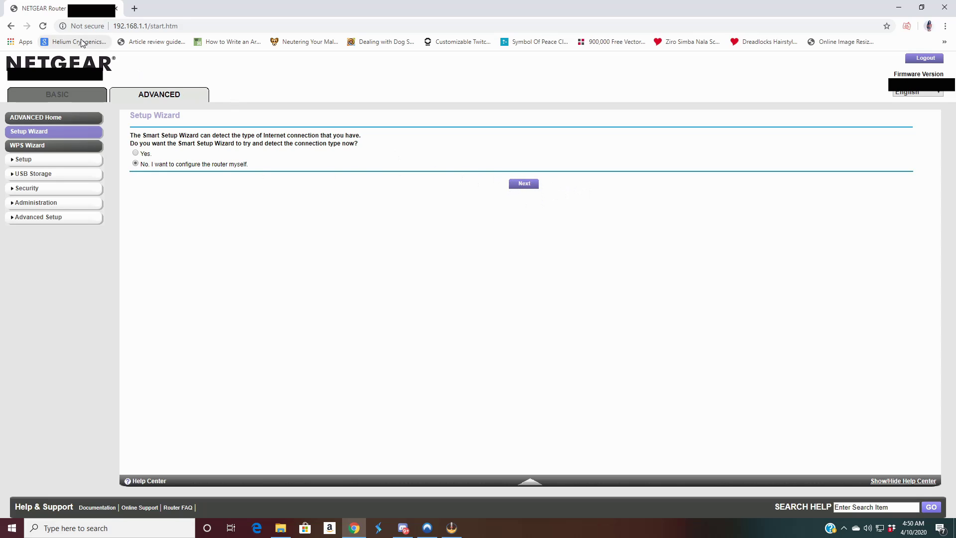
left_click(135, 9)
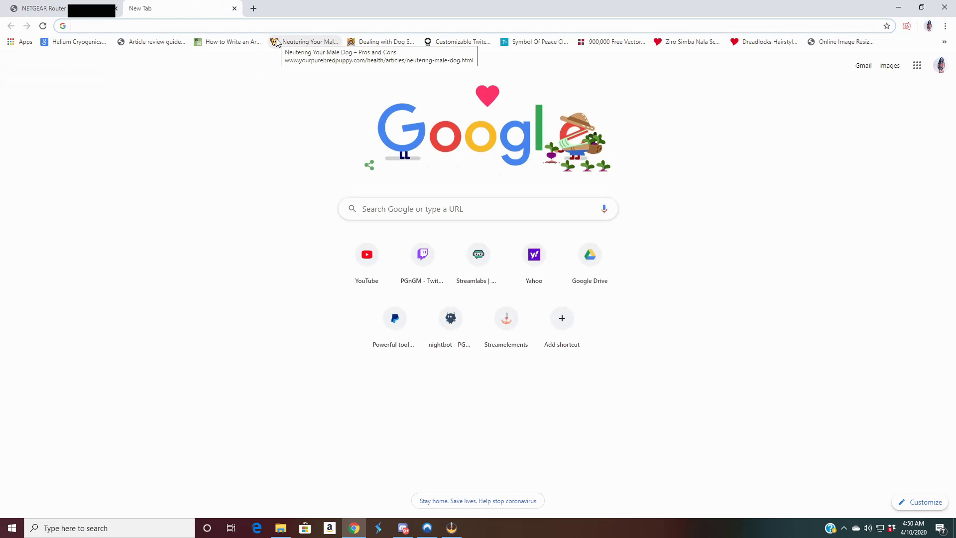
type("ipl")
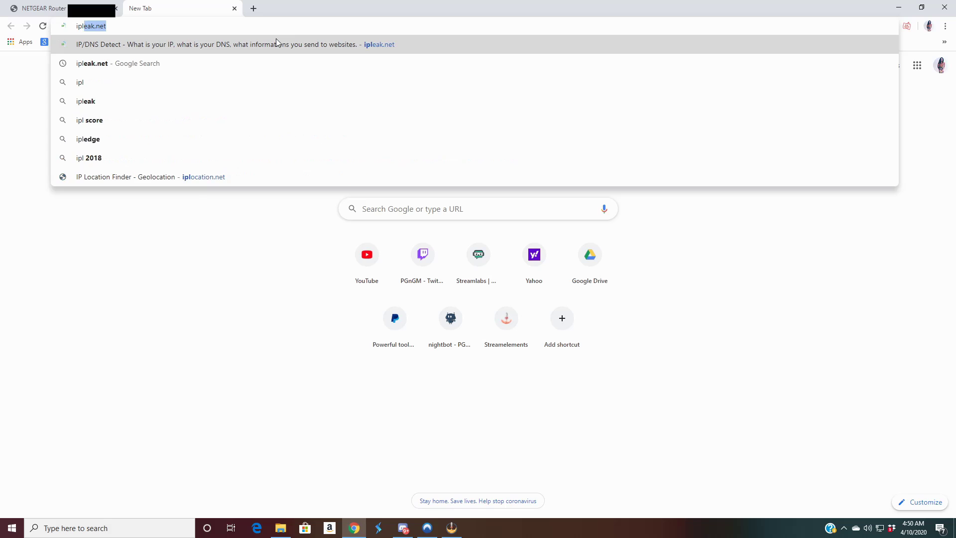
type("eak.net")
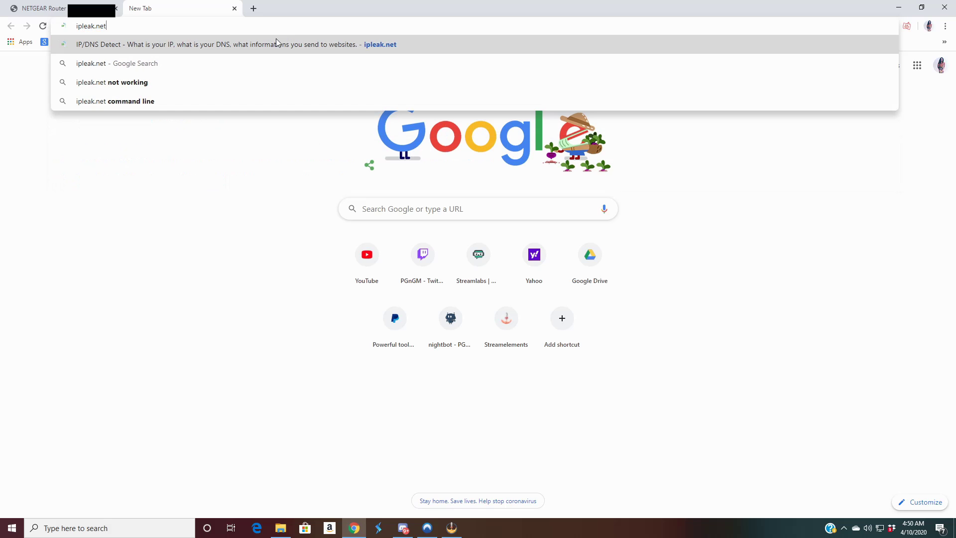
key("Return")
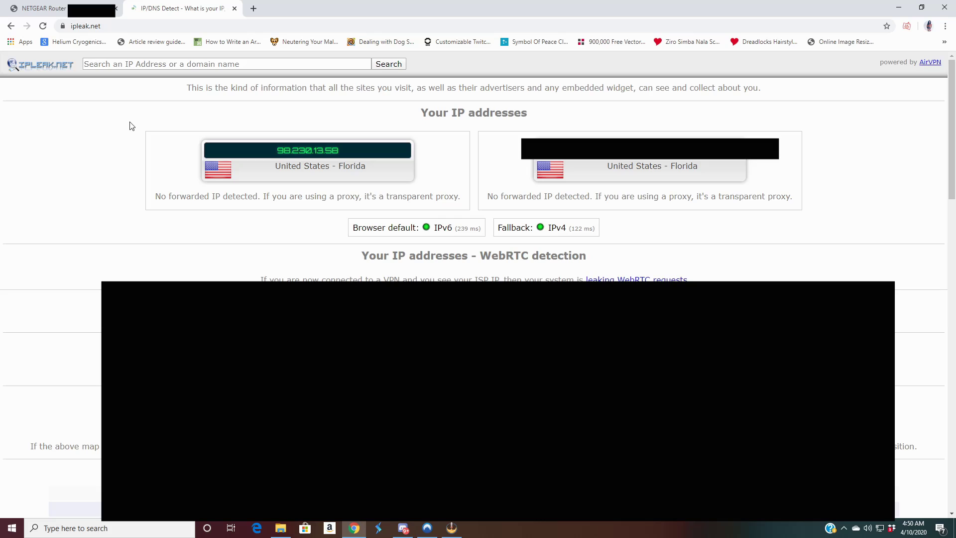
left_click_drag(140, 125, 463, 195)
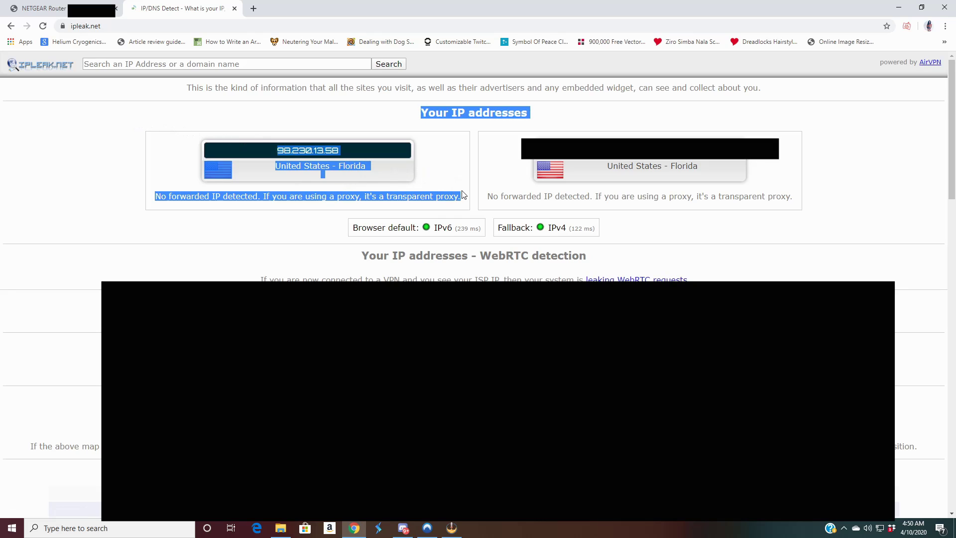
left_click(462, 194)
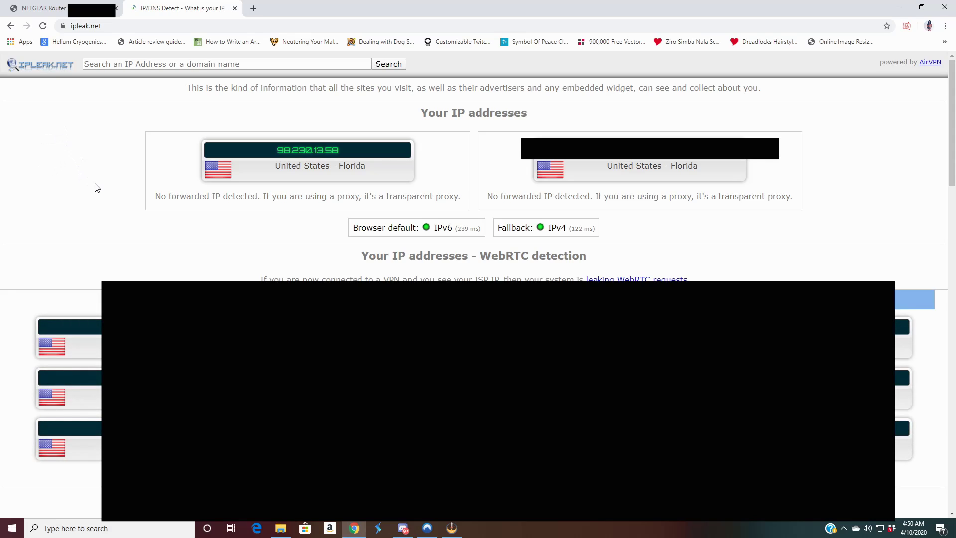
- On the router's Internet Setup page, change the custom MAC address's final 9 to 3
left_click(48, 10)
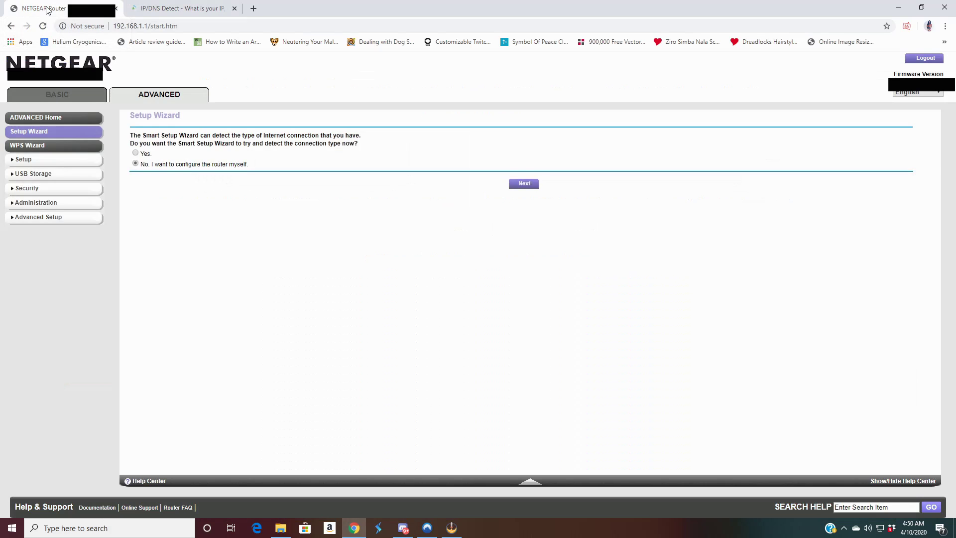
left_click(529, 186)
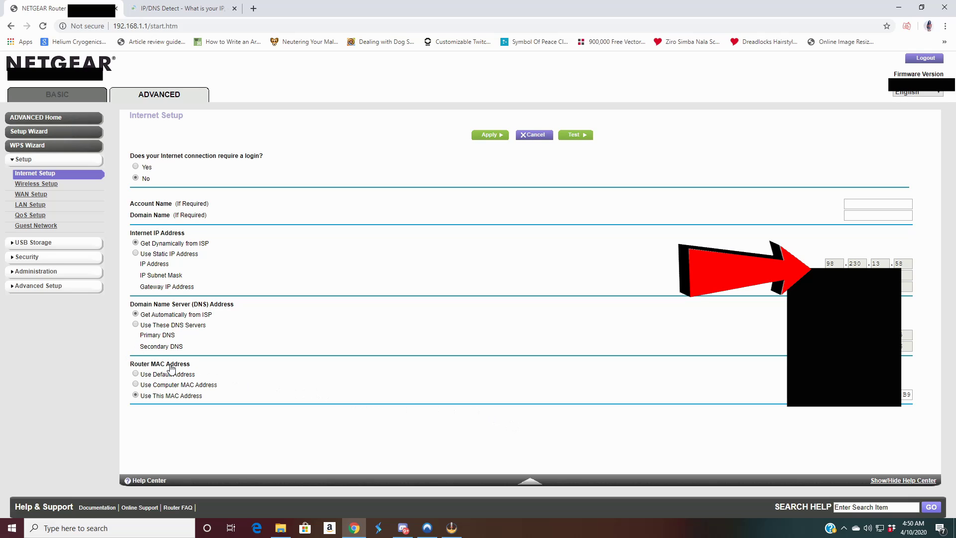
left_click_drag(192, 368, 135, 357)
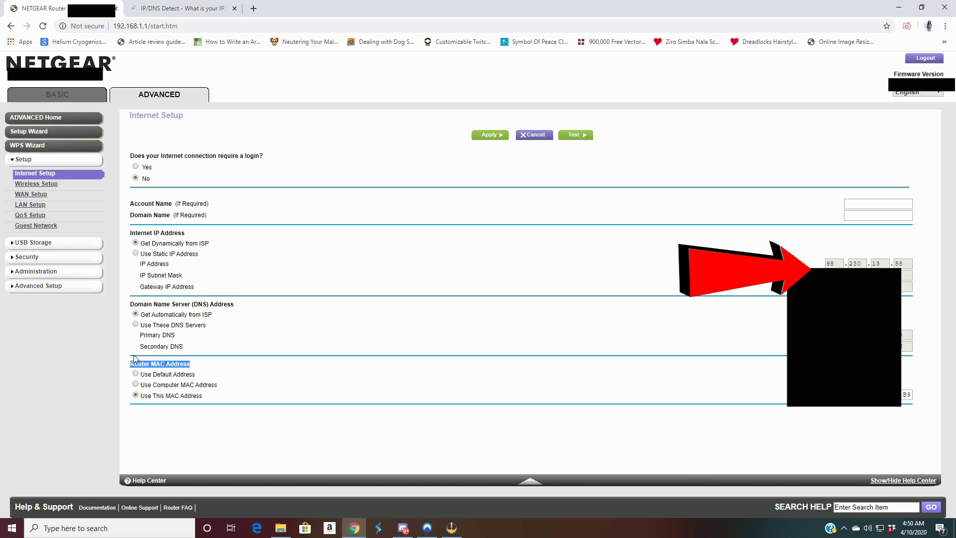
left_click(287, 378)
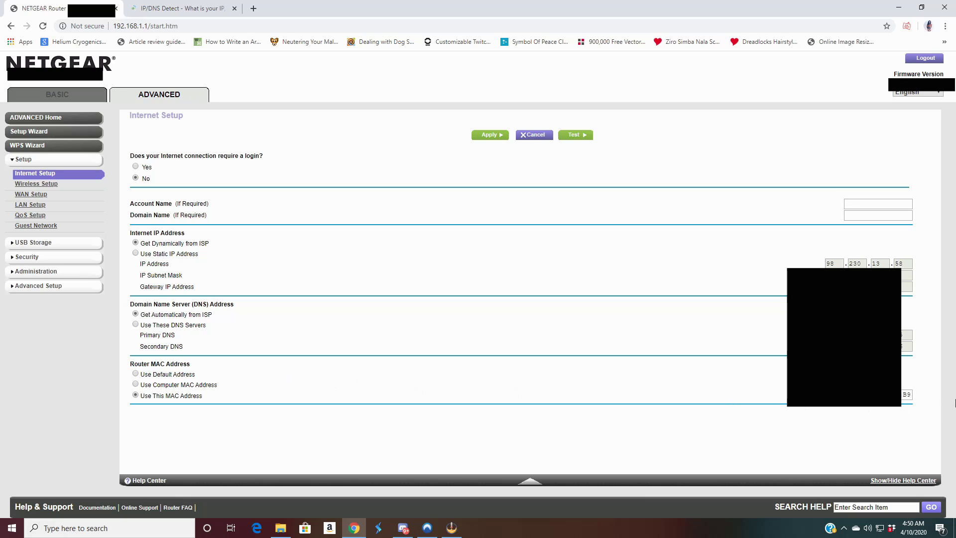
left_click(909, 394)
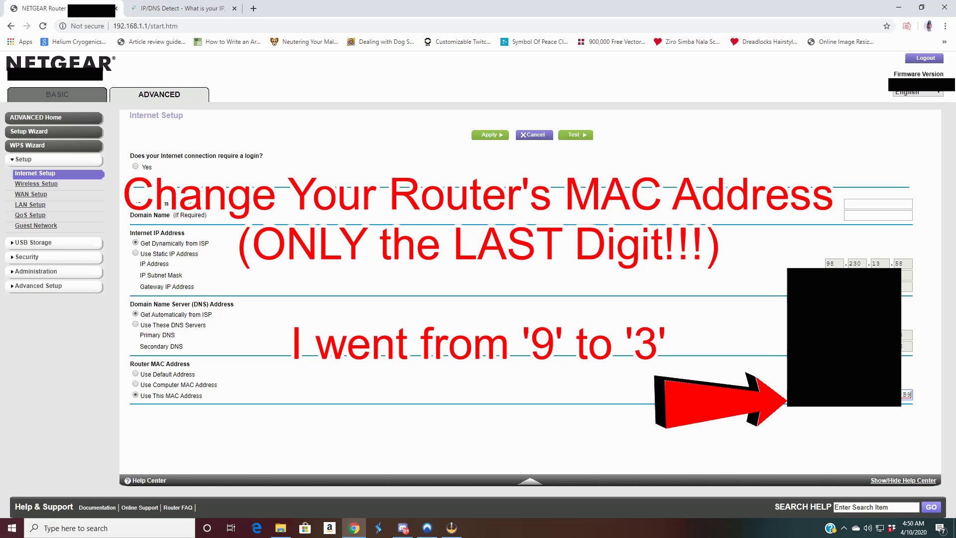
key("BackSpace")
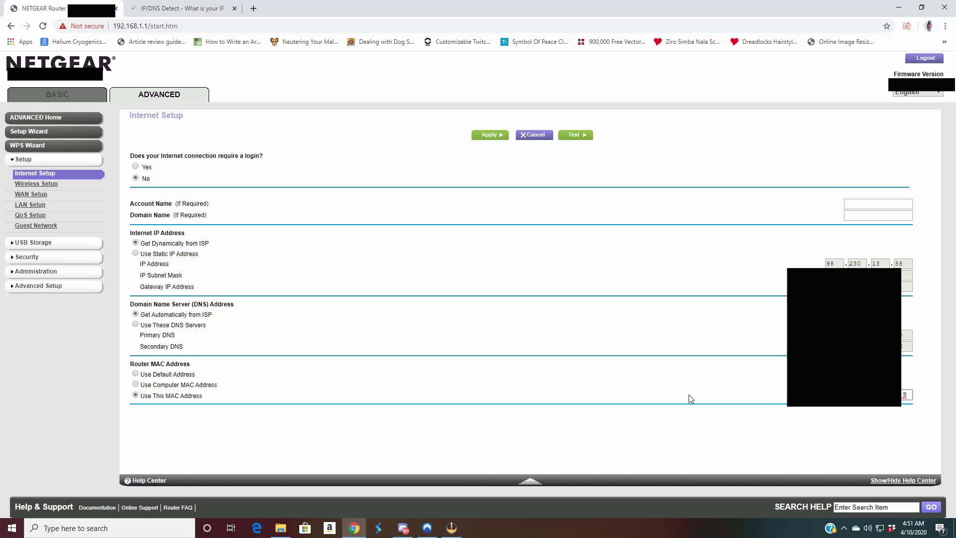
type("3")
- Apply the new MAC address on Internet Setup and let the settings update finish
left_click(494, 137)
left_click(180, 8)
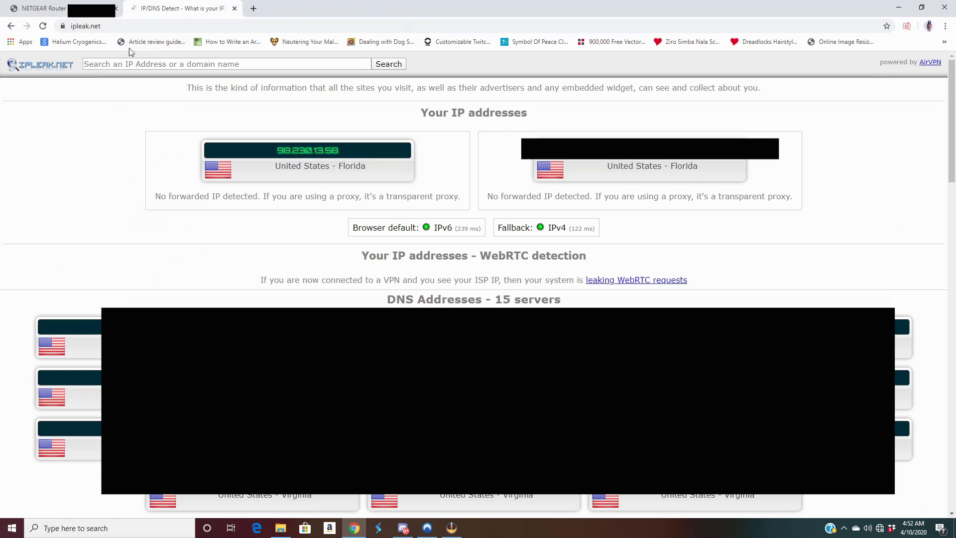
left_click(43, 25)
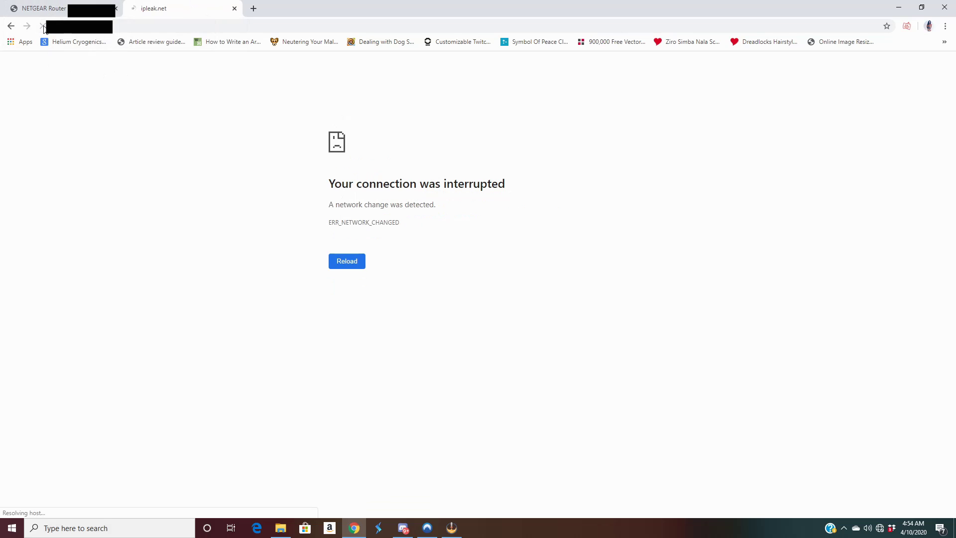
left_click(54, 9)
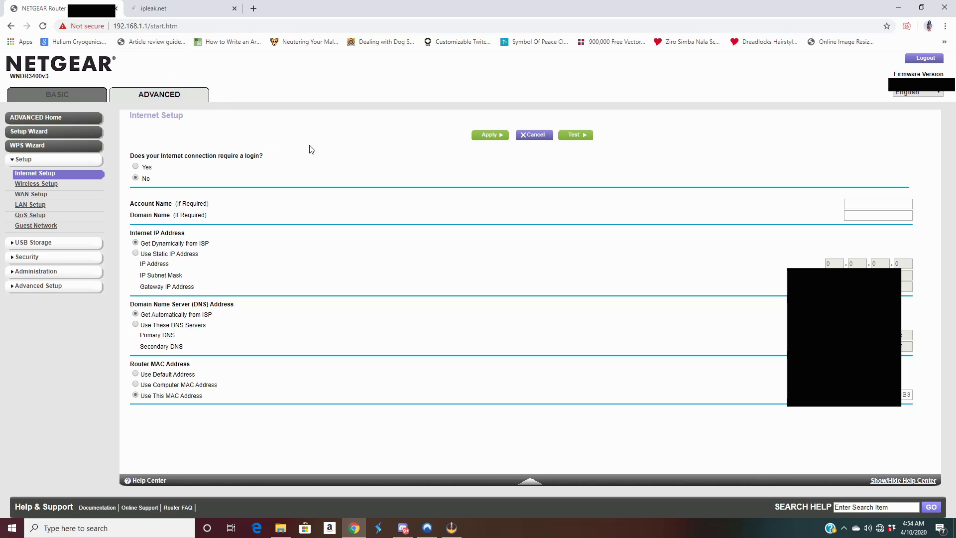
left_click(175, 11)
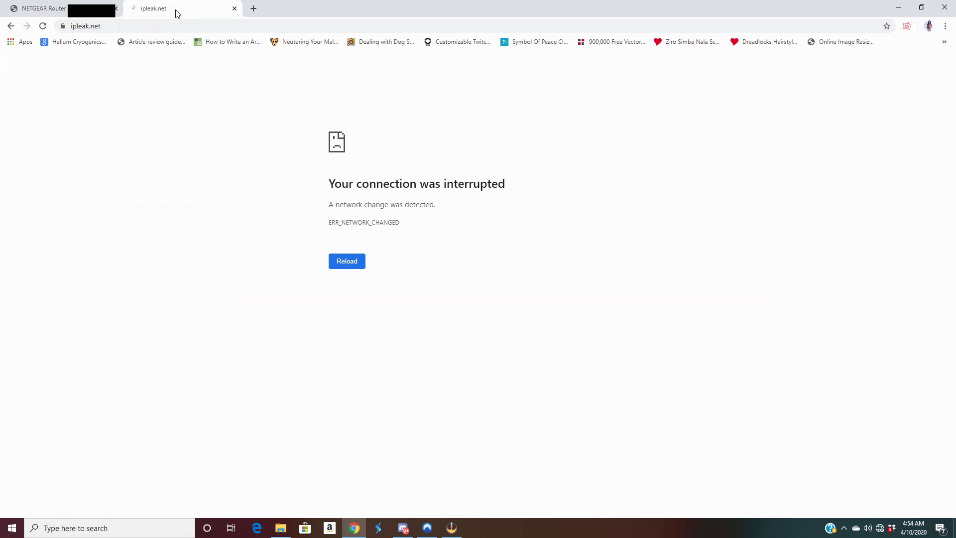
left_click(43, 27)
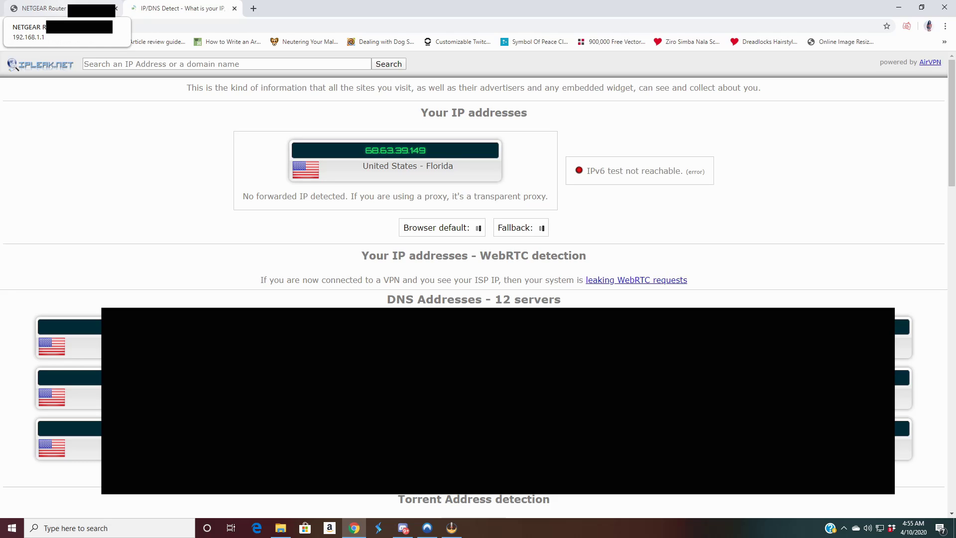
left_click_drag(273, 149, 425, 178)
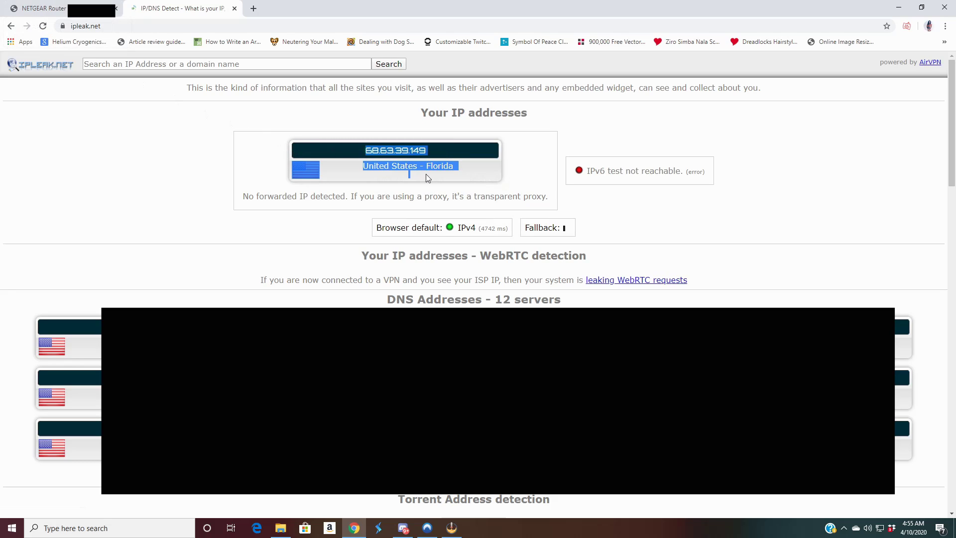
left_click(478, 180)
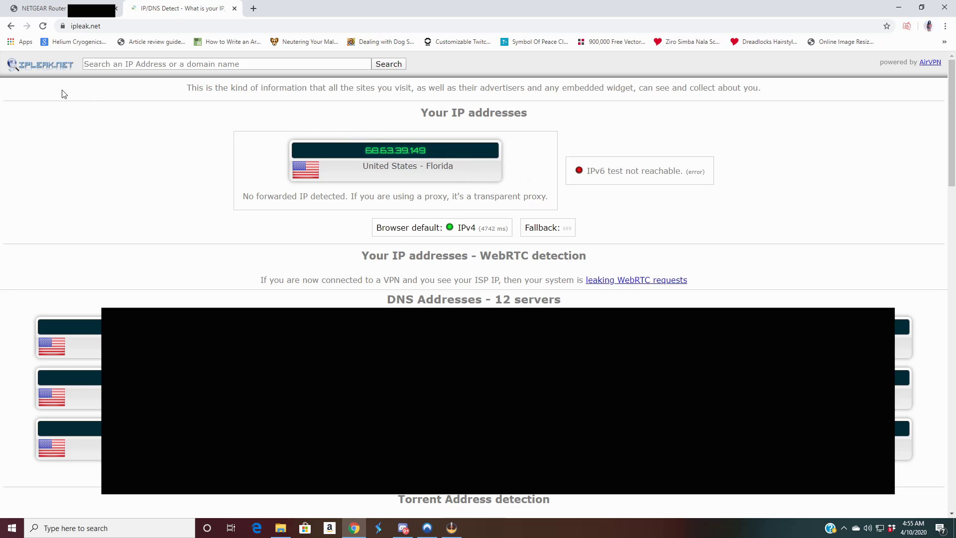
left_click(53, 7)
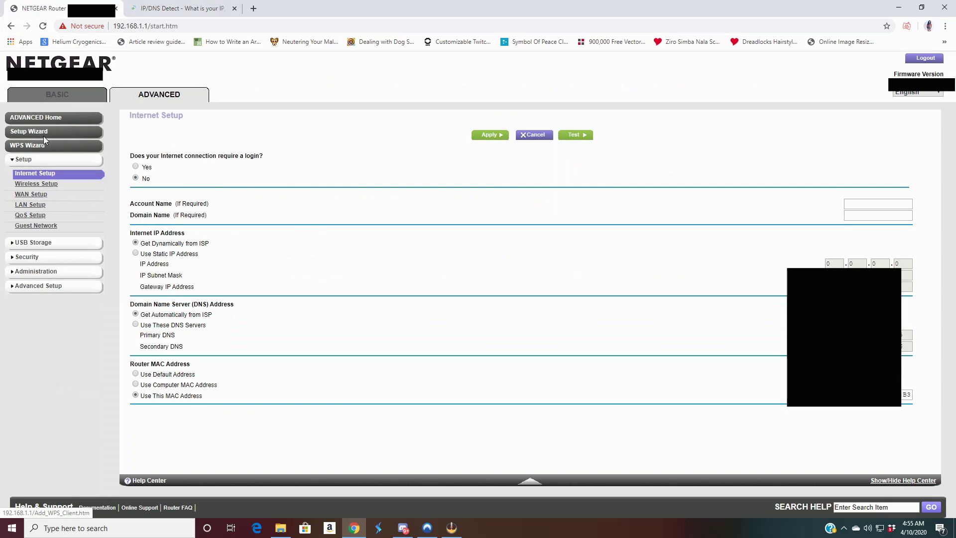
left_click(57, 99)
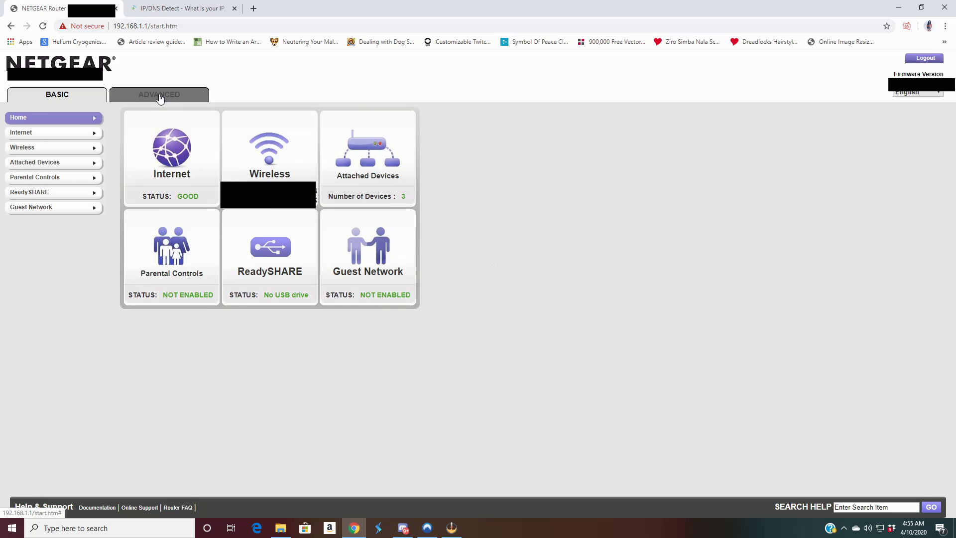
left_click(160, 99)
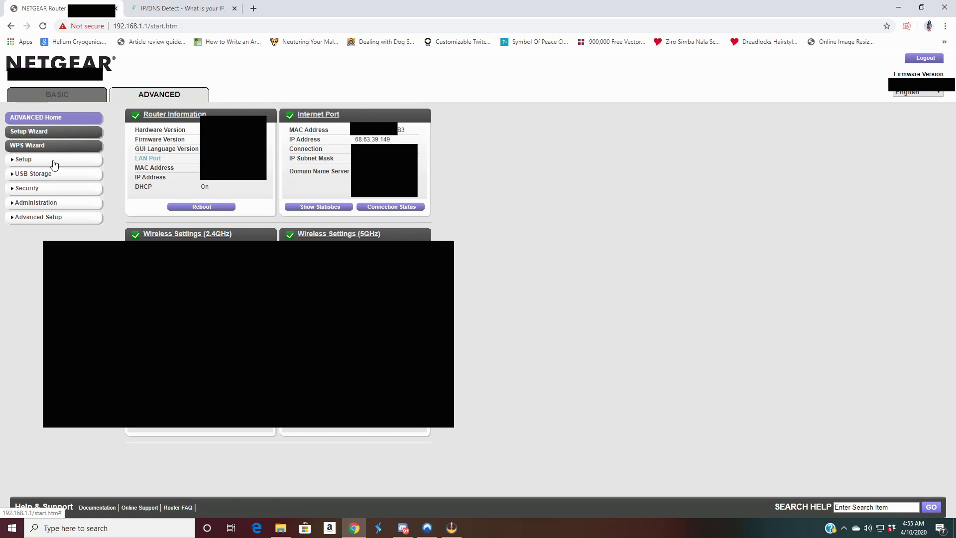
left_click_drag(391, 139, 361, 139)
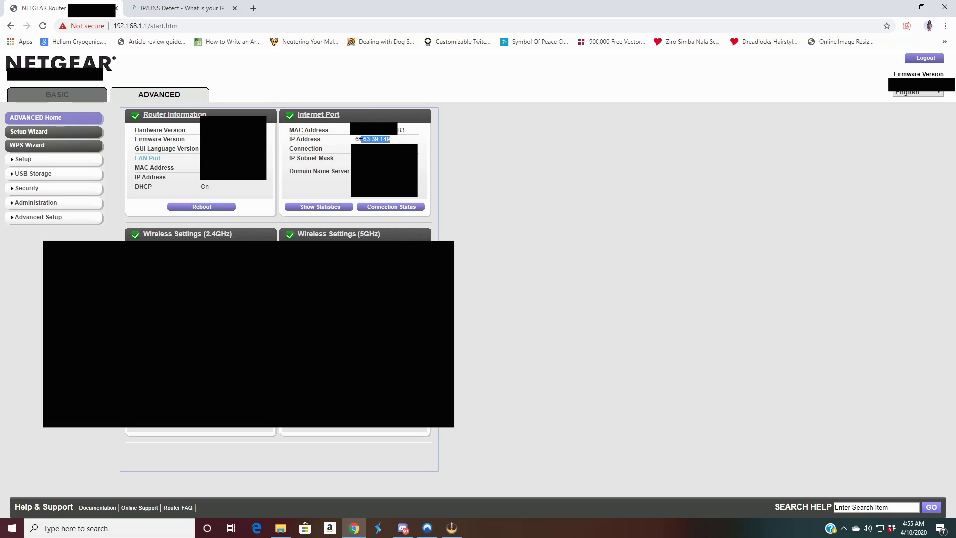
left_click(402, 141)
- Reopen Internet Setup through the Setup Wizard's manual option and check its listed internet IP
left_click(42, 132)
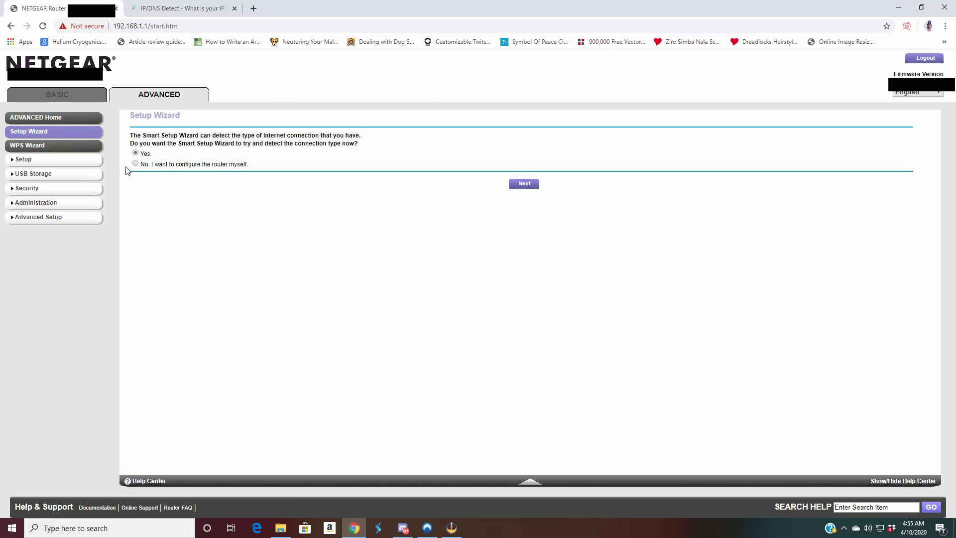
left_click(135, 163)
left_click(518, 183)
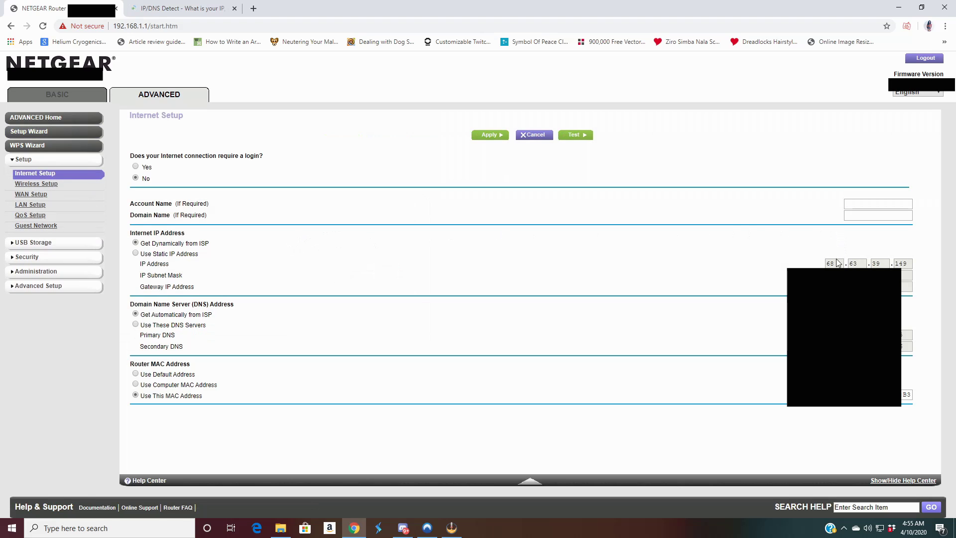
mouse_move(916, 265)
left_mouse_down()
mouse_move(903, 271)
mouse_move(912, 258)
left_mouse_up()
left_click(913, 257)
left_click_drag(827, 264, 856, 266)
left_click(799, 267)
left_click(179, 8)
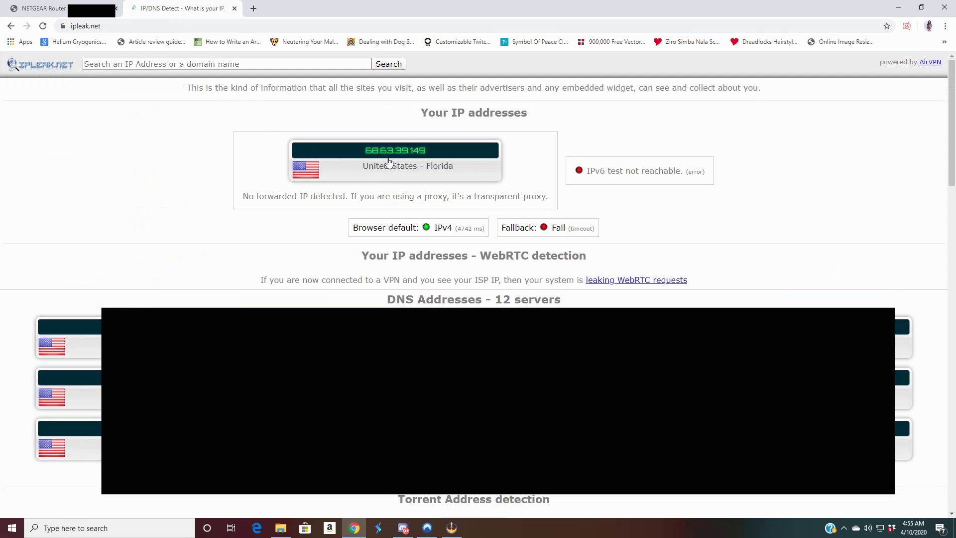
left_click(43, 26)
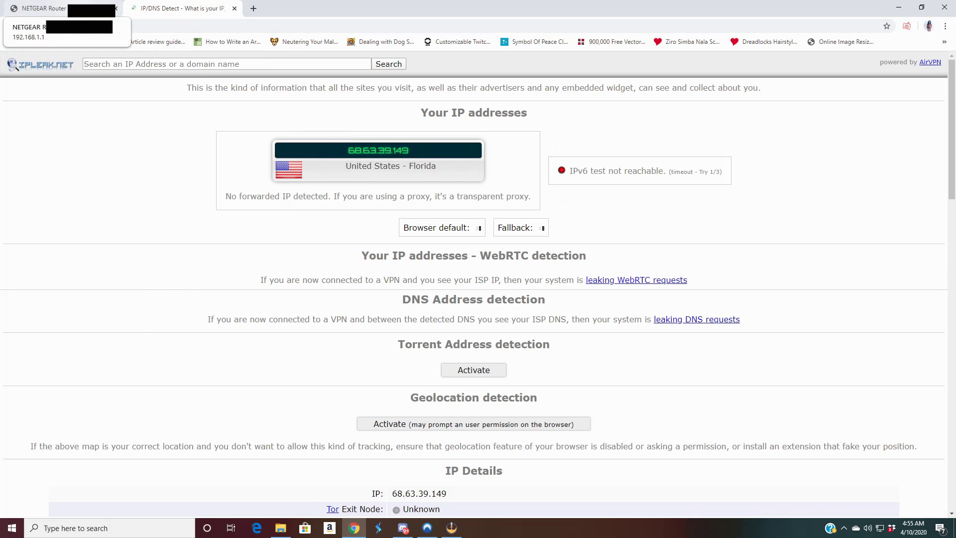
left_click(44, 8)
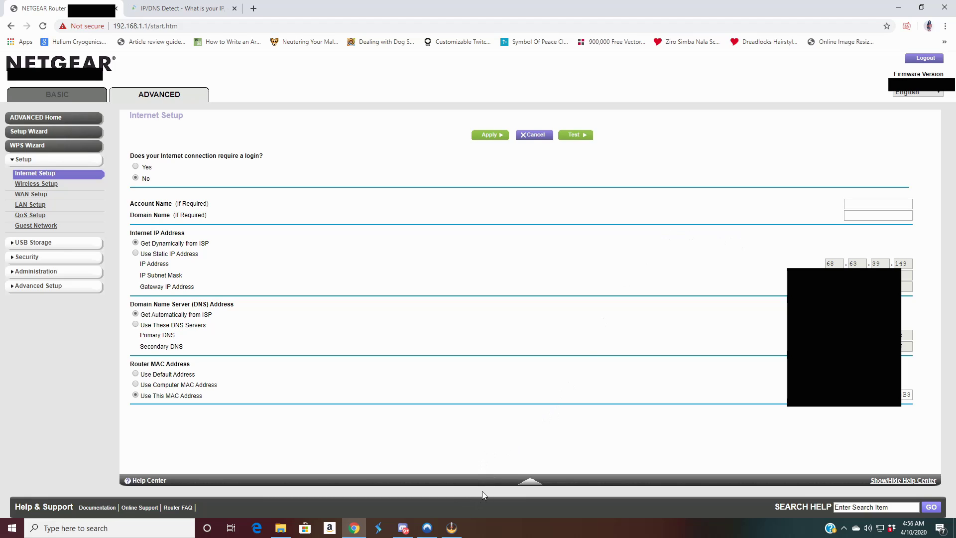
mouse_move(451, 531)
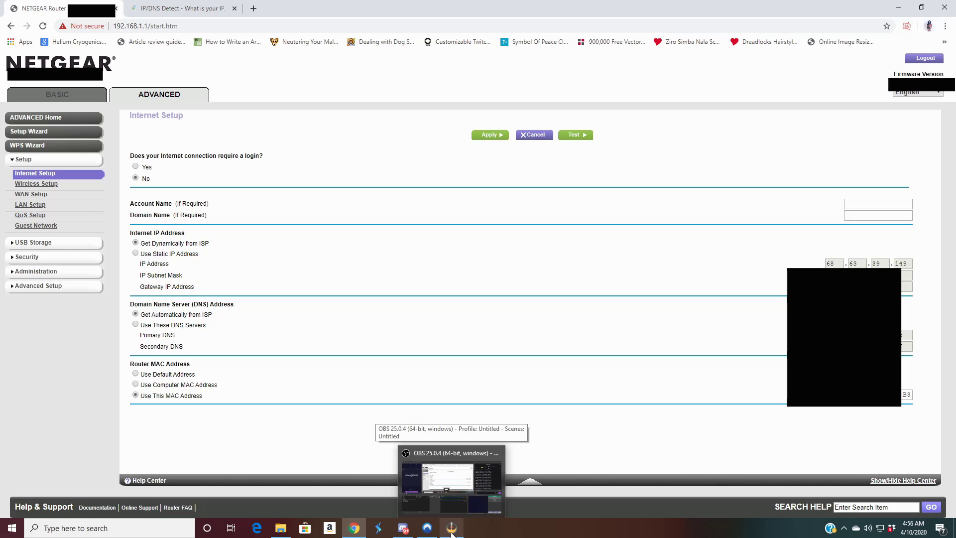